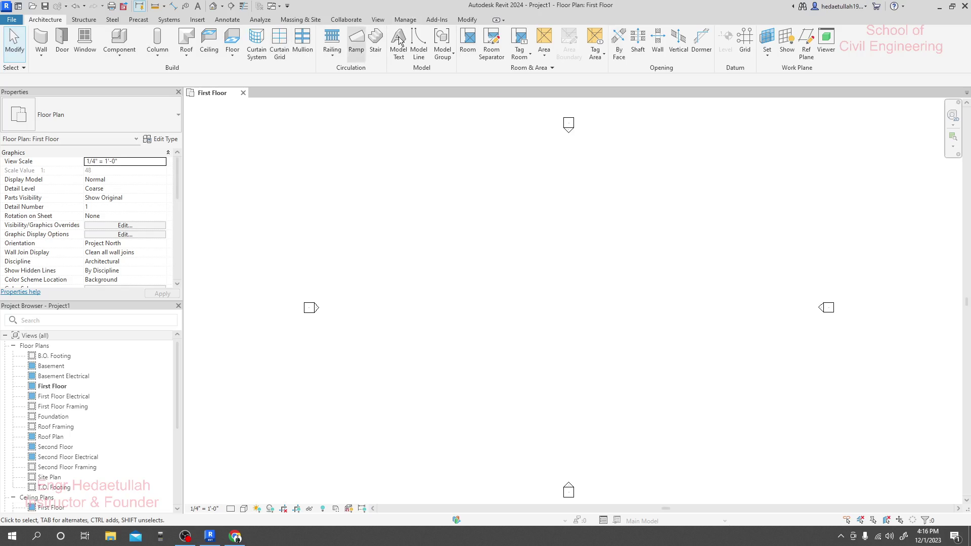
Switch the ribbon to the Manage tab
click(408, 20)
Minimize the ribbon to panel buttons and browse the Architecture and Structure tabs
double_click(408, 19)
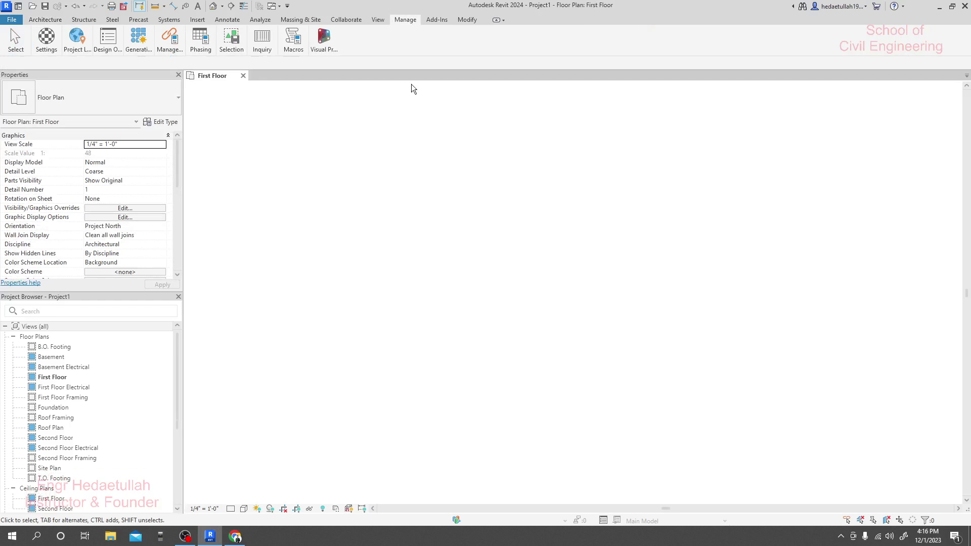
click(44, 20)
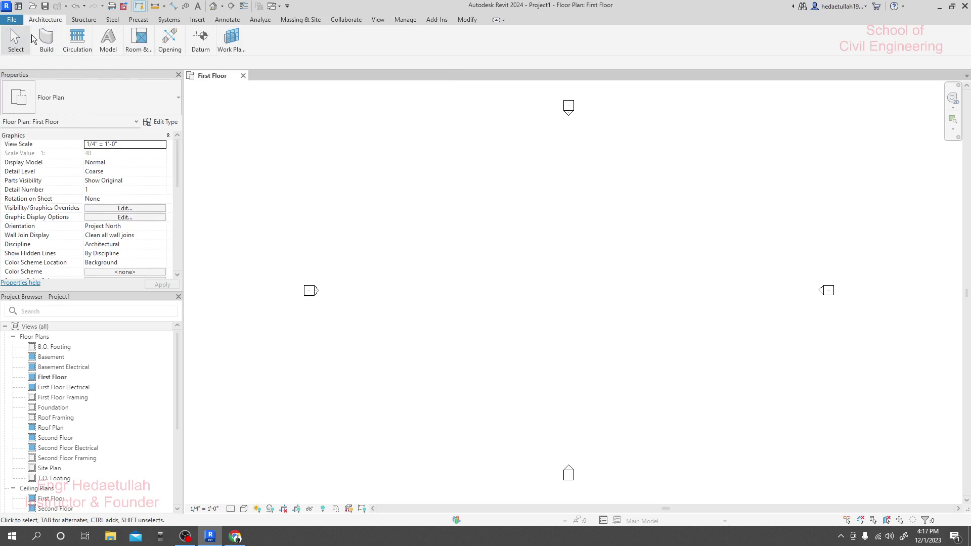
click(84, 19)
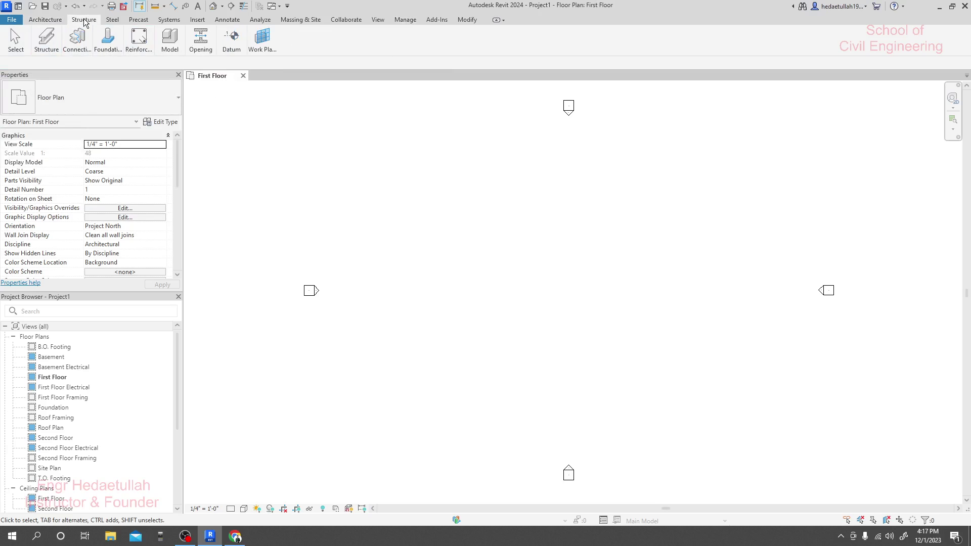
Collapse the ribbon to panel titles from Manage, leaving the Architecture tools showing
click(410, 20)
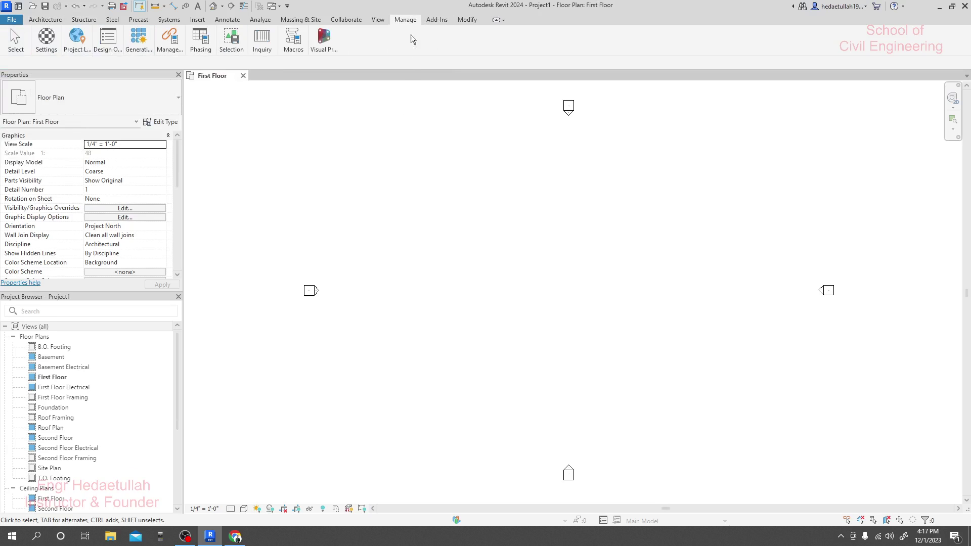
double_click(405, 20)
mouse_move(339, 30)
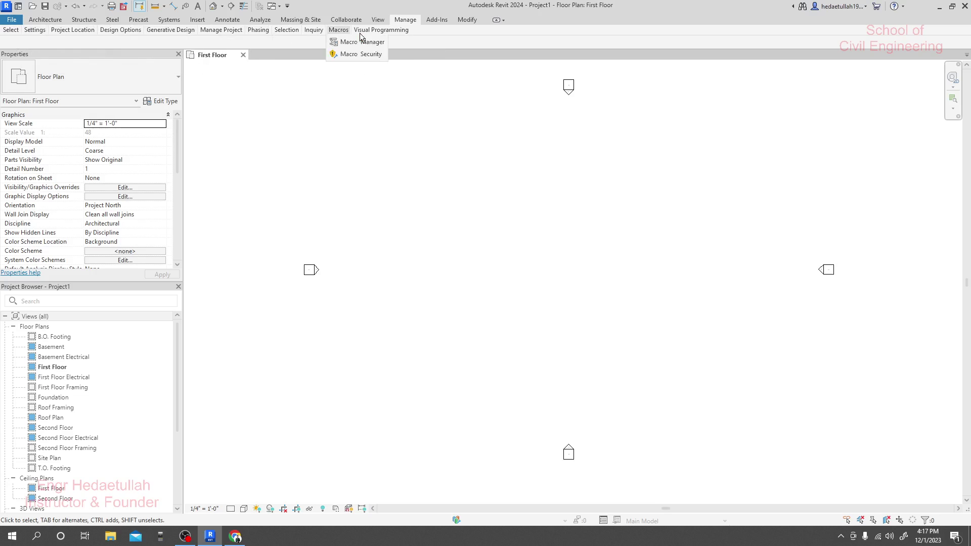
click(44, 20)
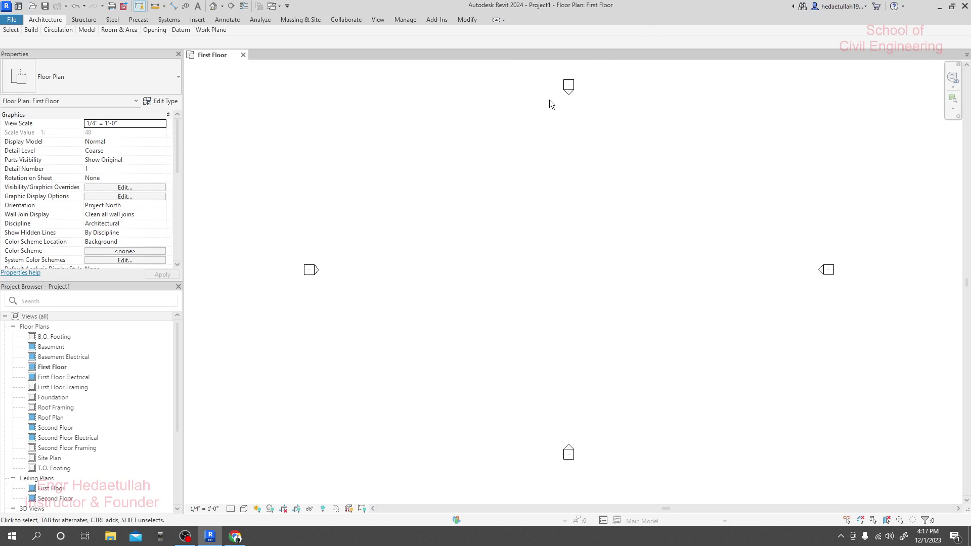
Cycle the Manage ribbon through tabs-only, full, panel buttons, tabs-only, then full again
click(414, 22)
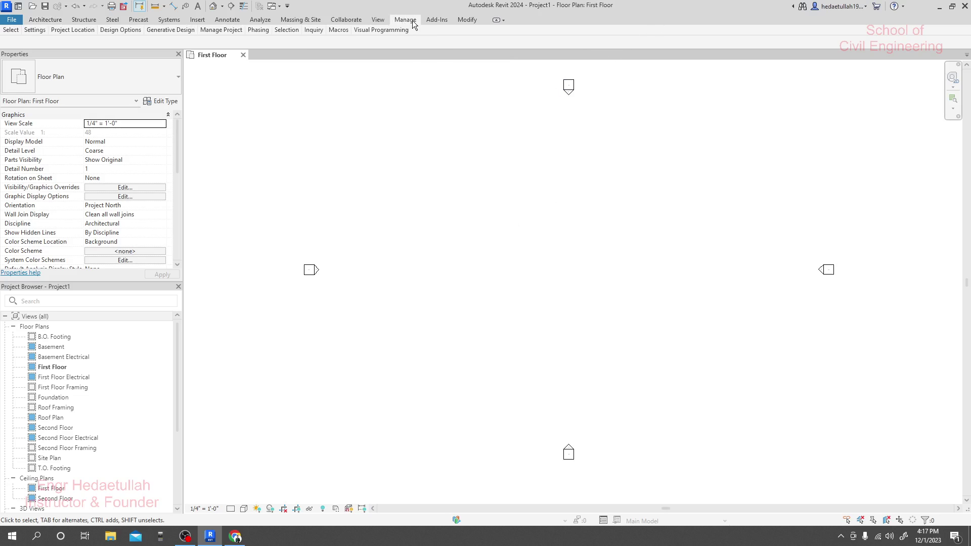
double_click(410, 23)
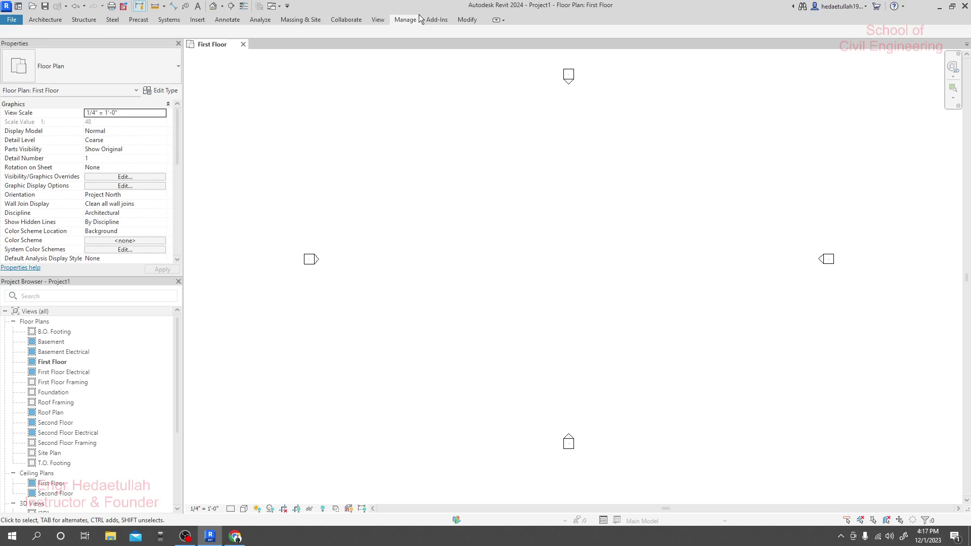
double_click(410, 21)
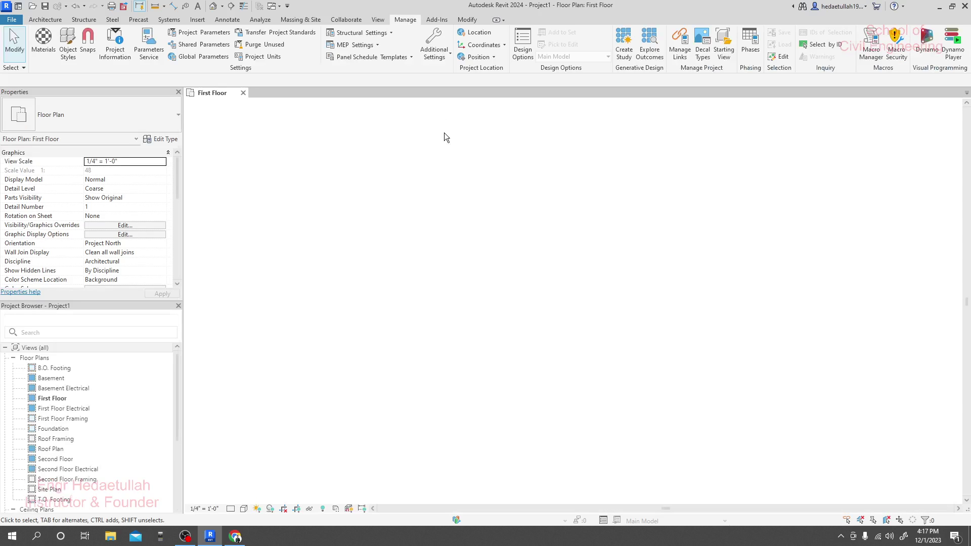
double_click(409, 22)
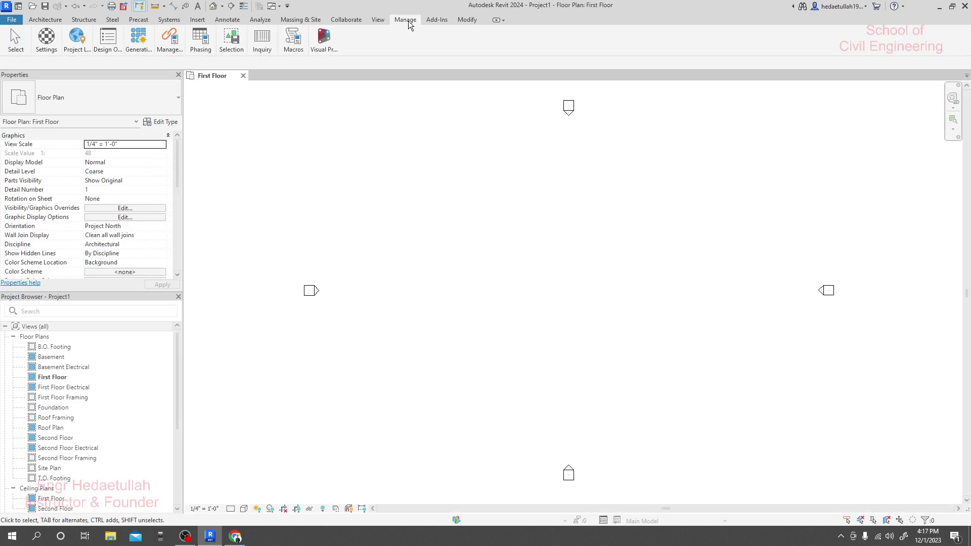
double_click(409, 21)
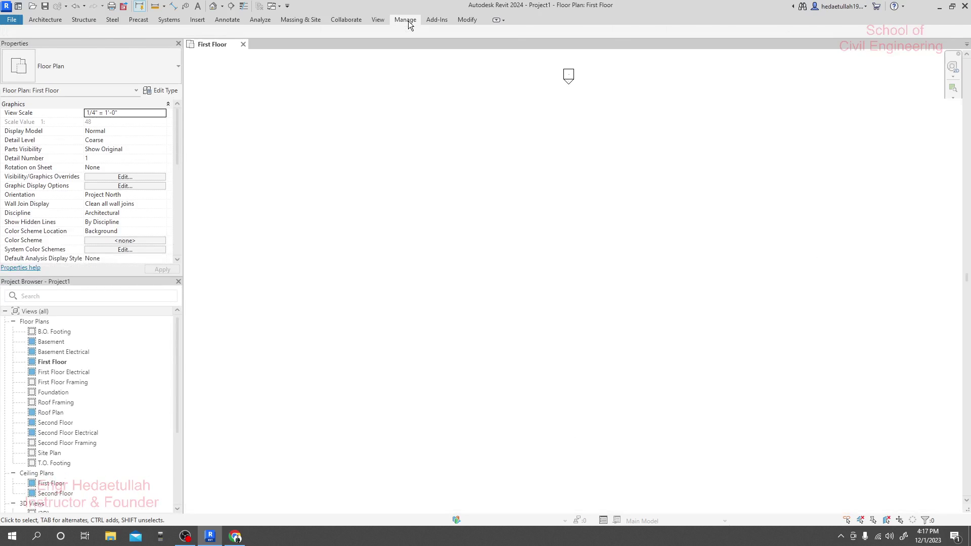
double_click(409, 20)
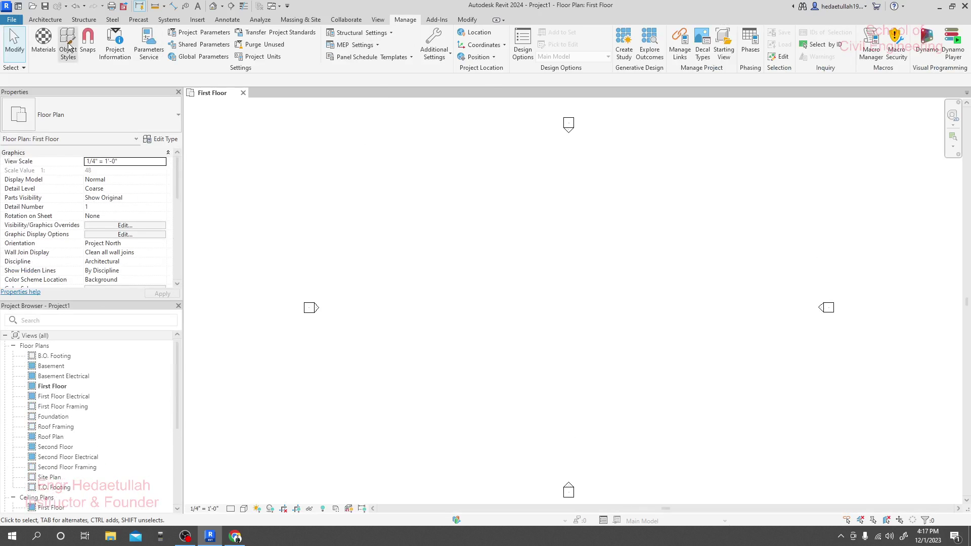